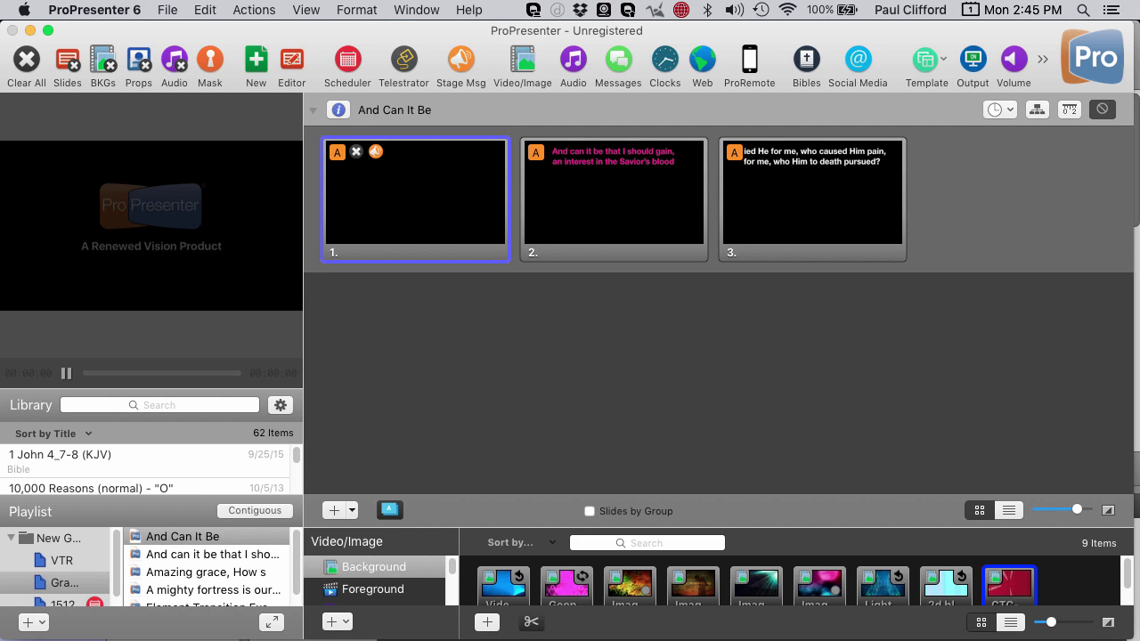
Trigger the pale blue, then the blue lights, then the red CTC background video.
left_click(946, 584)
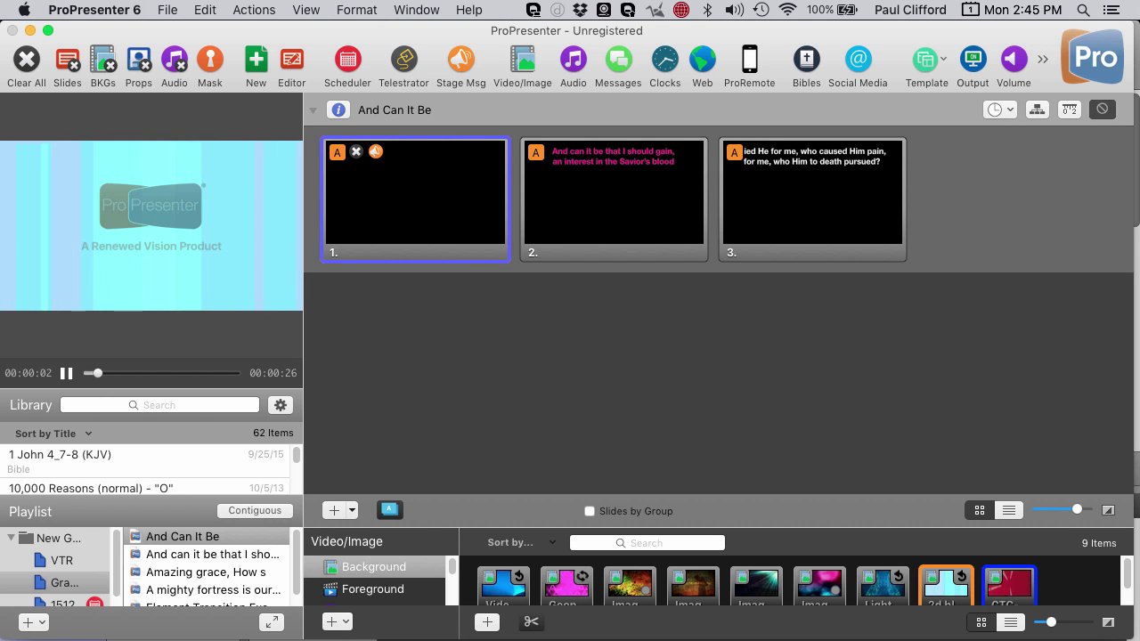
left_click(883, 583)
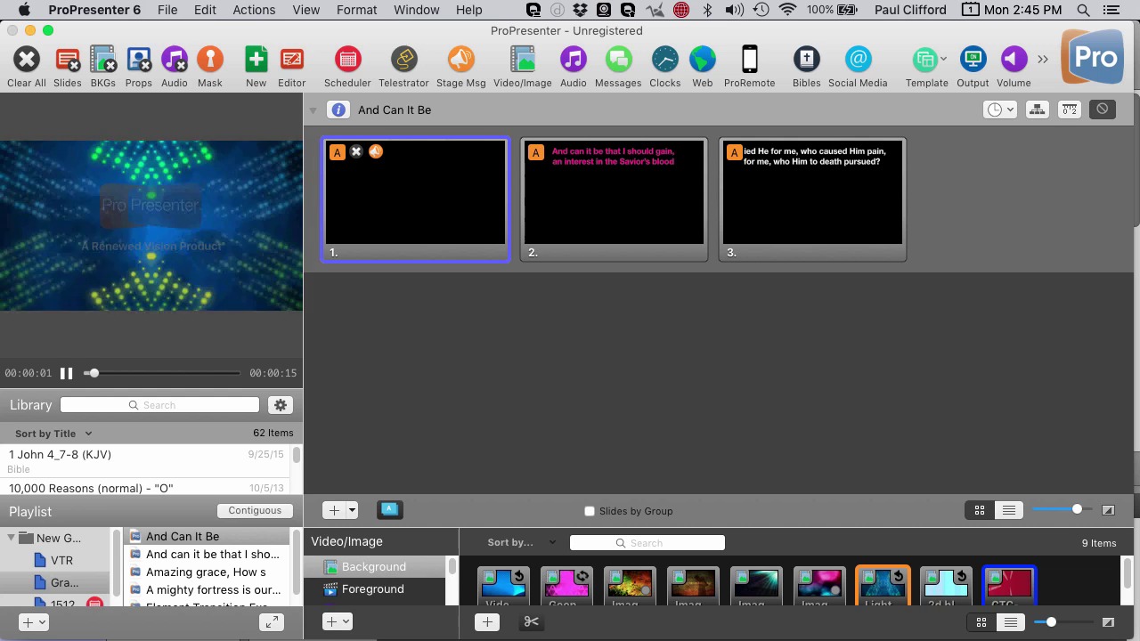
left_click(1007, 583)
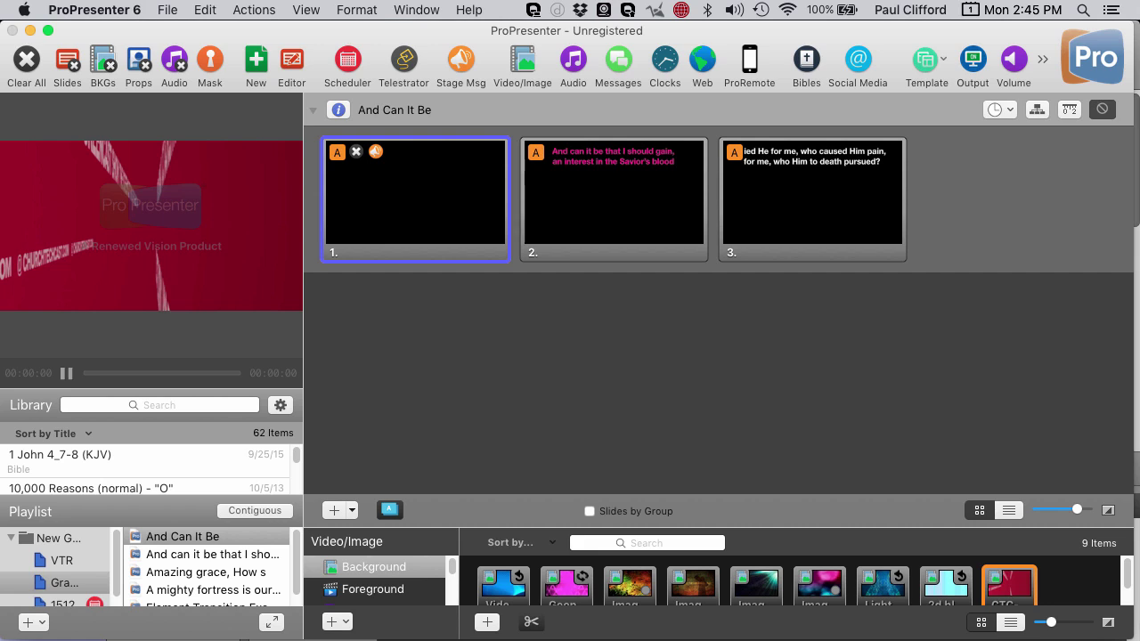
right_click(1005, 583)
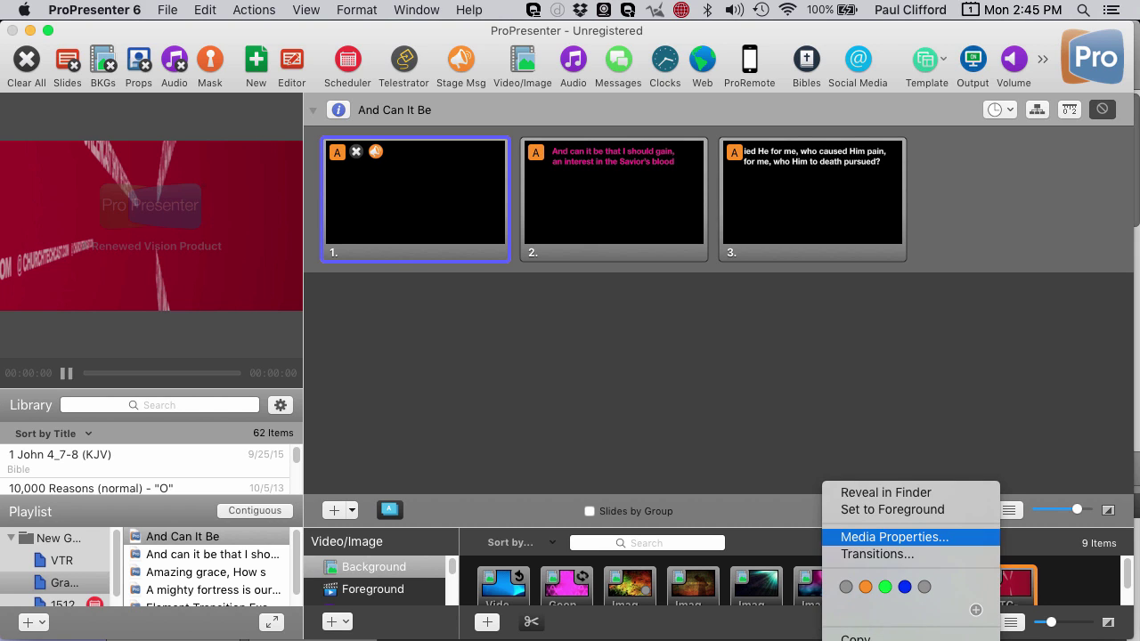
left_click(894, 537)
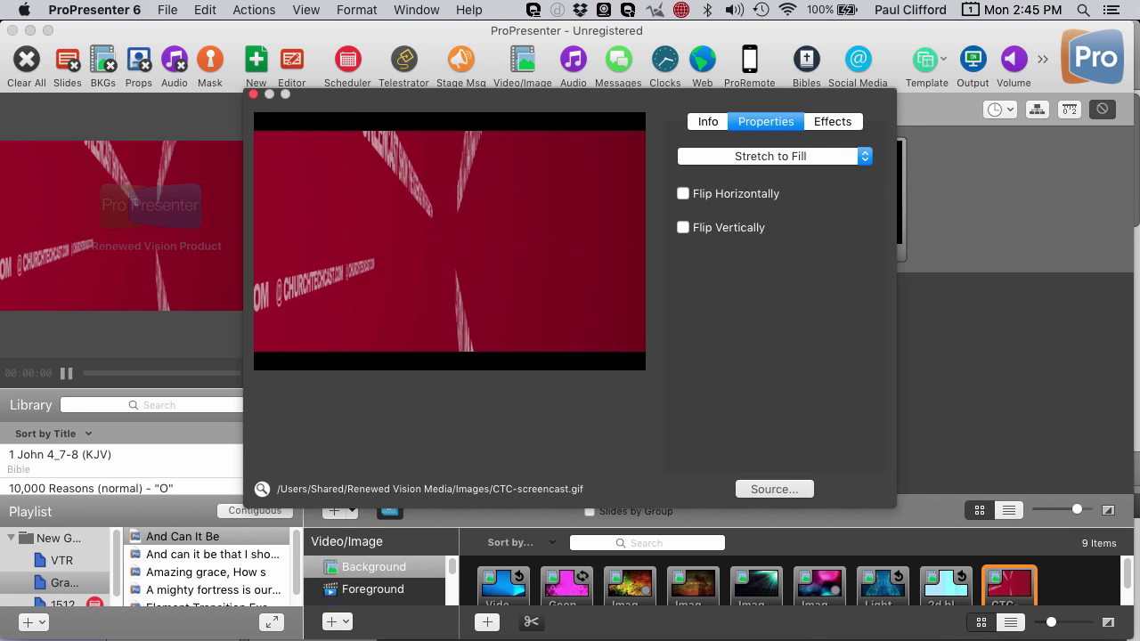
left_click(708, 121)
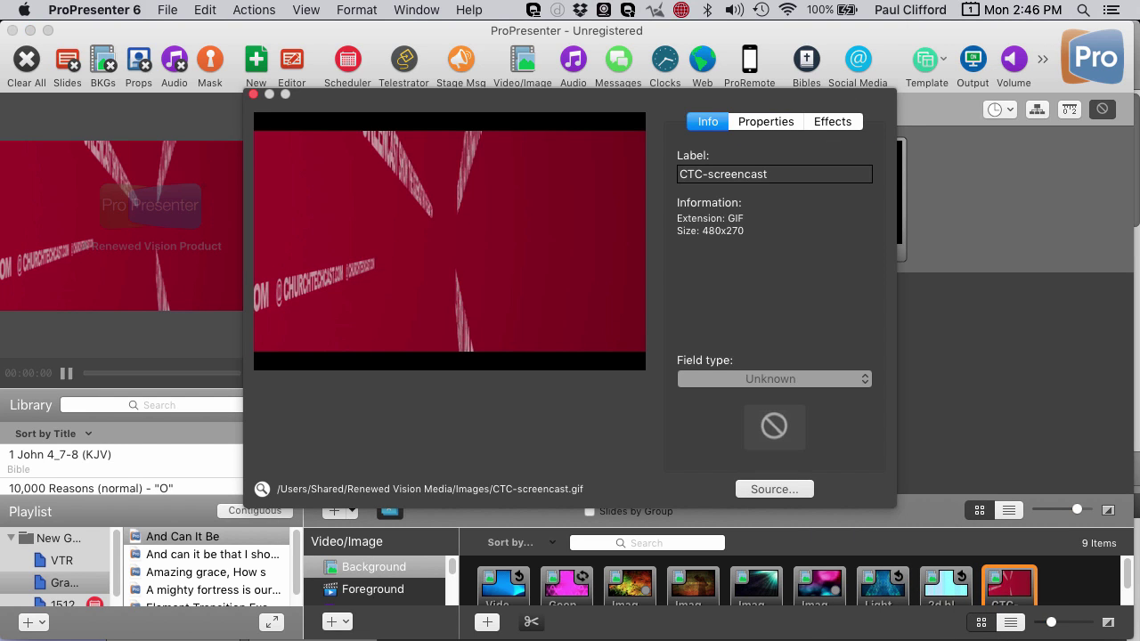
left_click(766, 121)
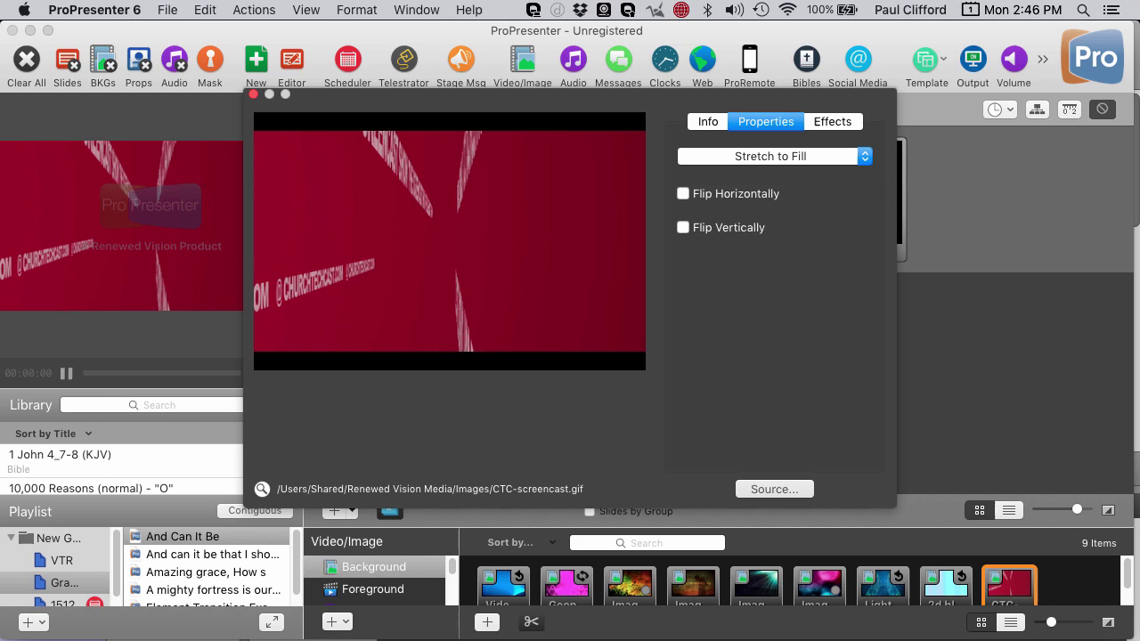
left_click(832, 121)
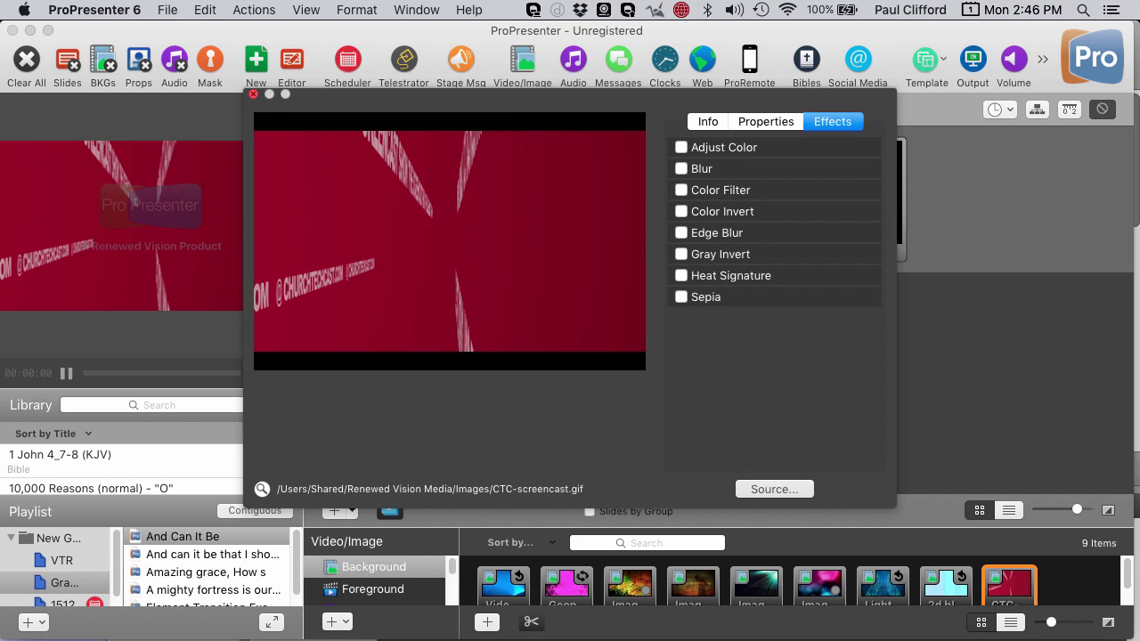
left_click(253, 94)
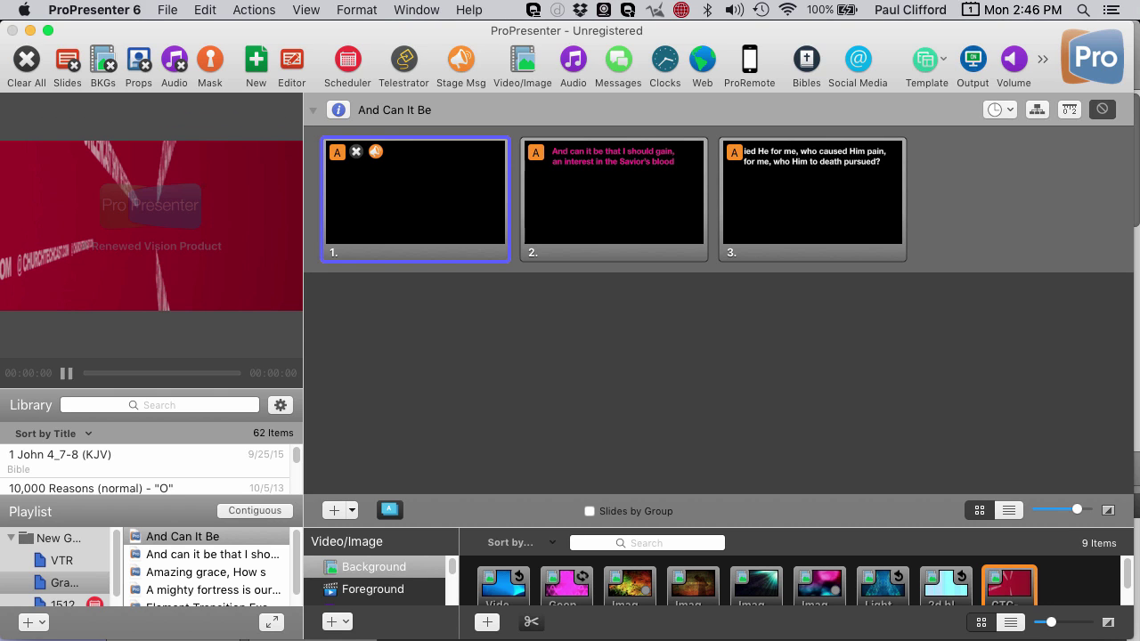
Clear the live output and open the first And Can It Be slide in the editor.
key("F1")
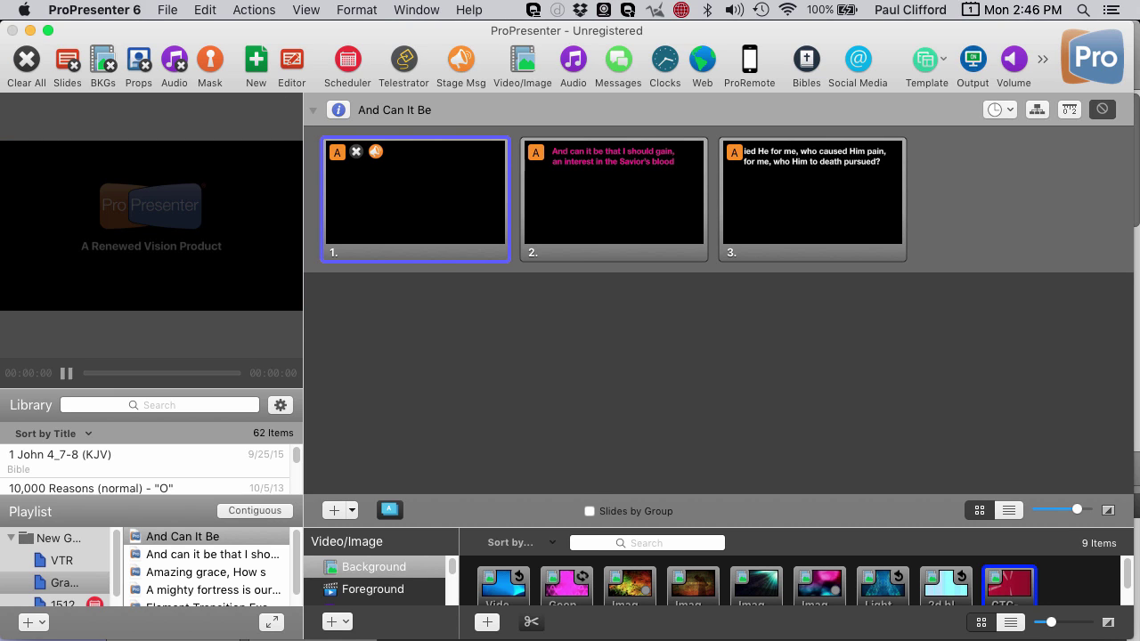
right_click(427, 203)
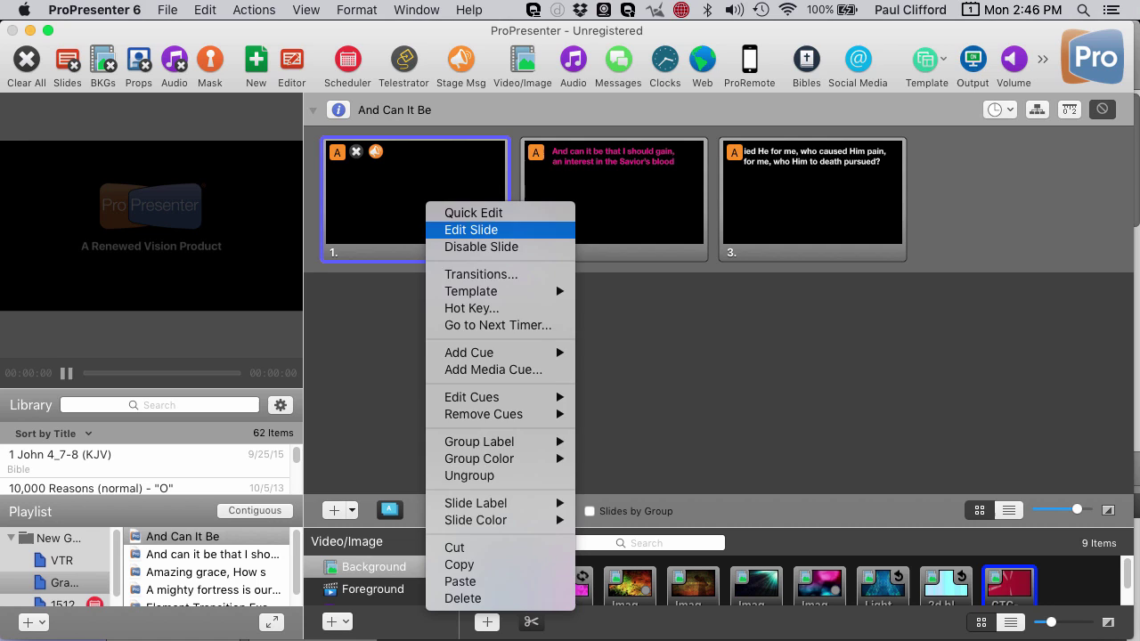
left_click(476, 229)
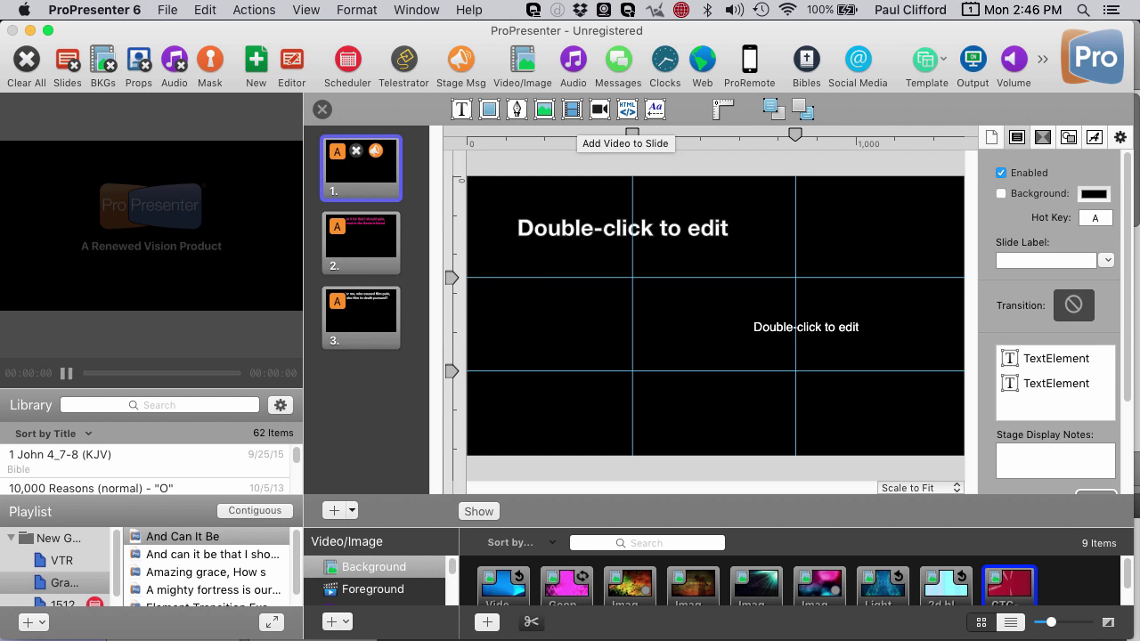
Start adding a video to the slide, browse Downloads, then cancel the file chooser.
left_click(571, 109)
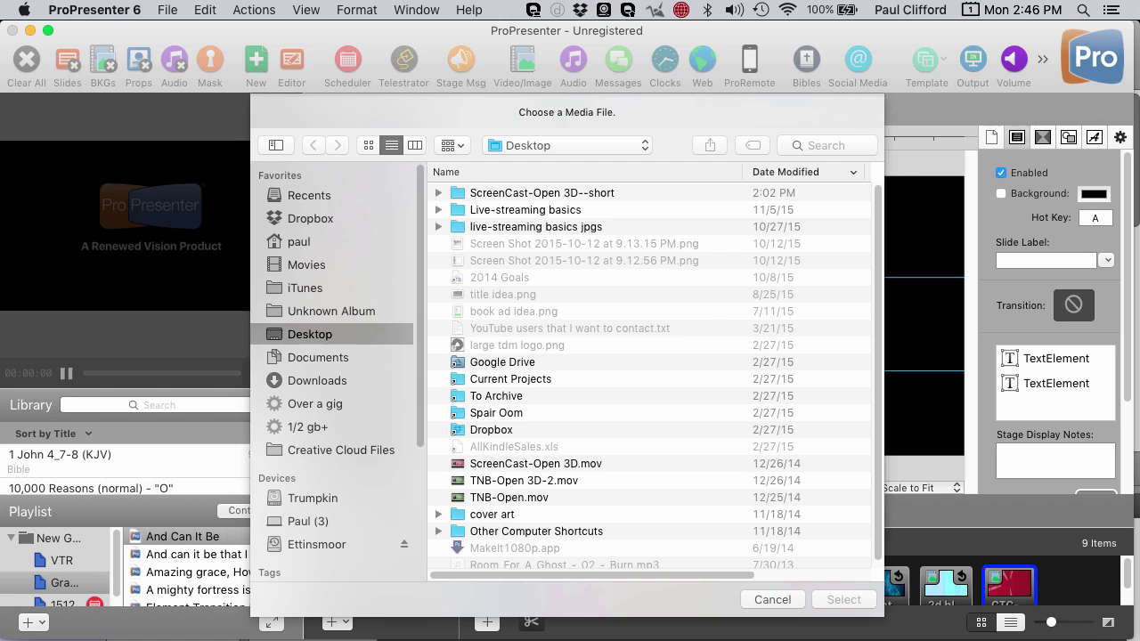
left_click(317, 380)
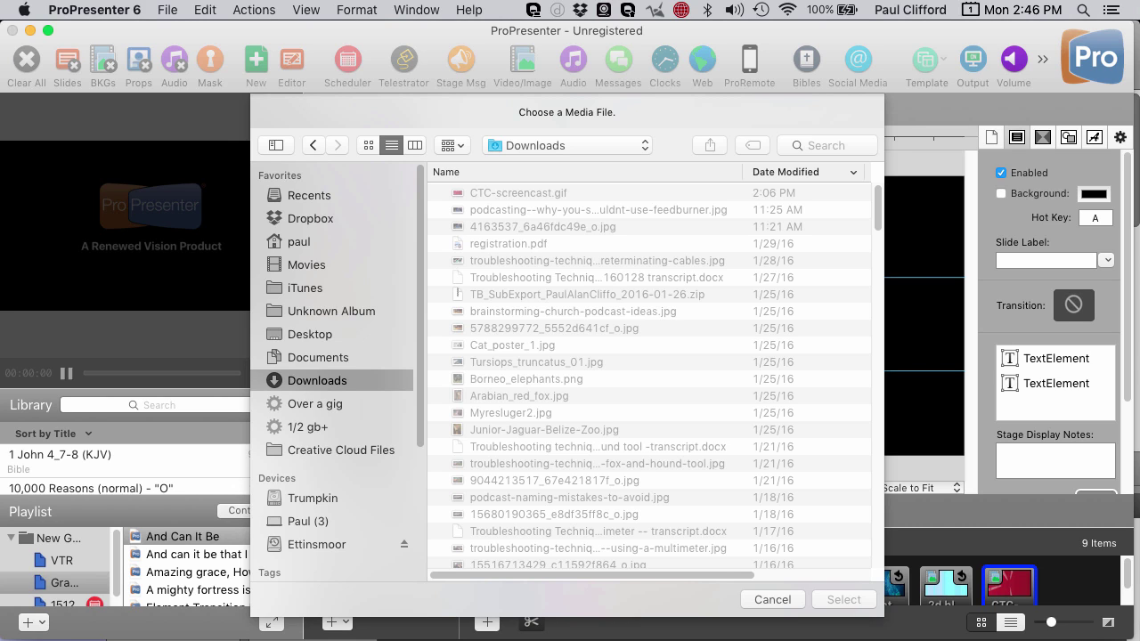
key("Escape")
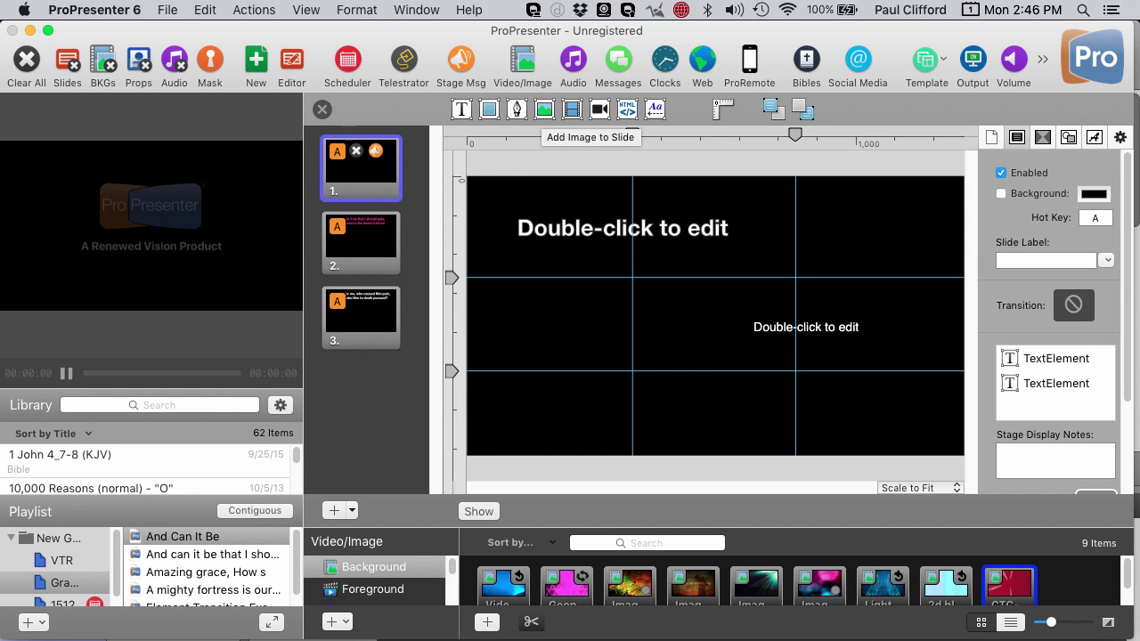
Add CTC-screencast.gif from Downloads as an image and drag its corners to fill the slide.
left_click(544, 108)
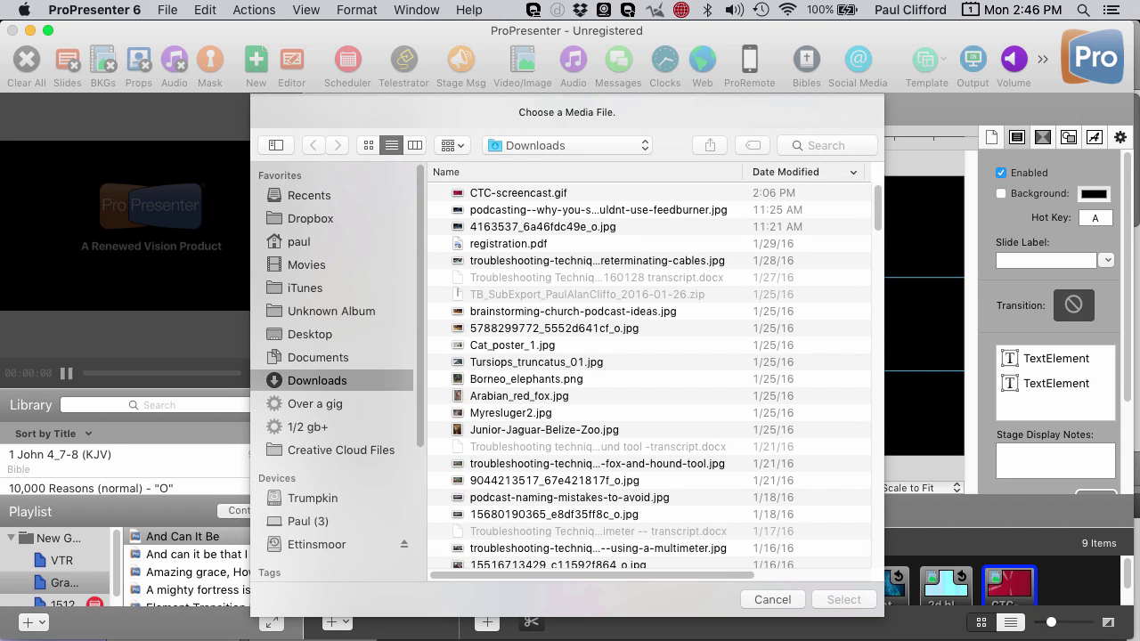
left_click(518, 192)
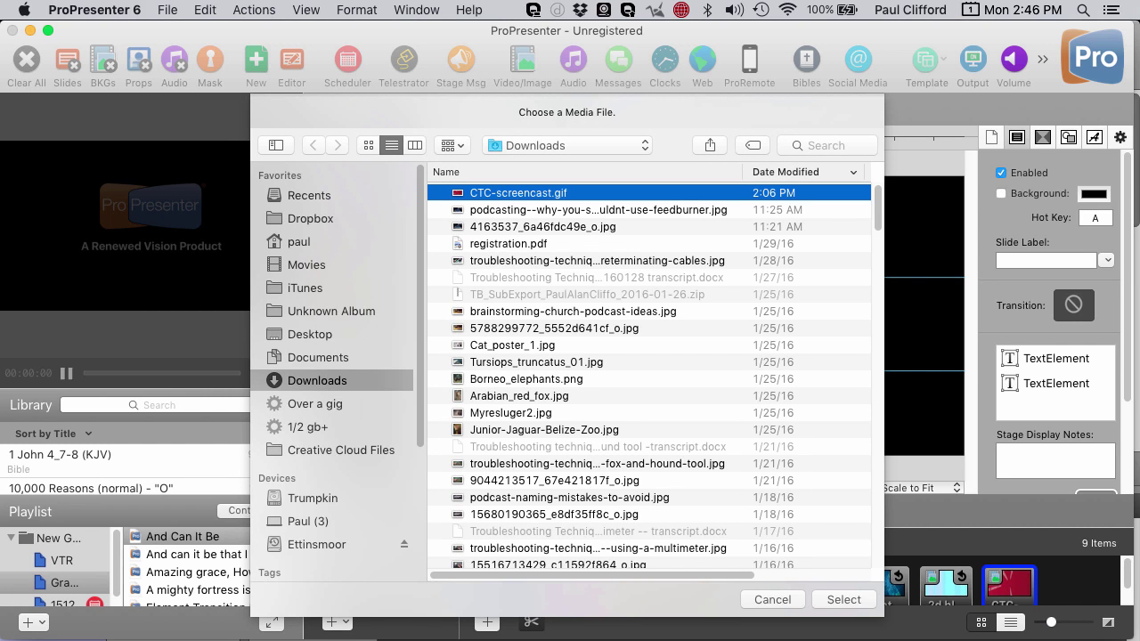
key("Return")
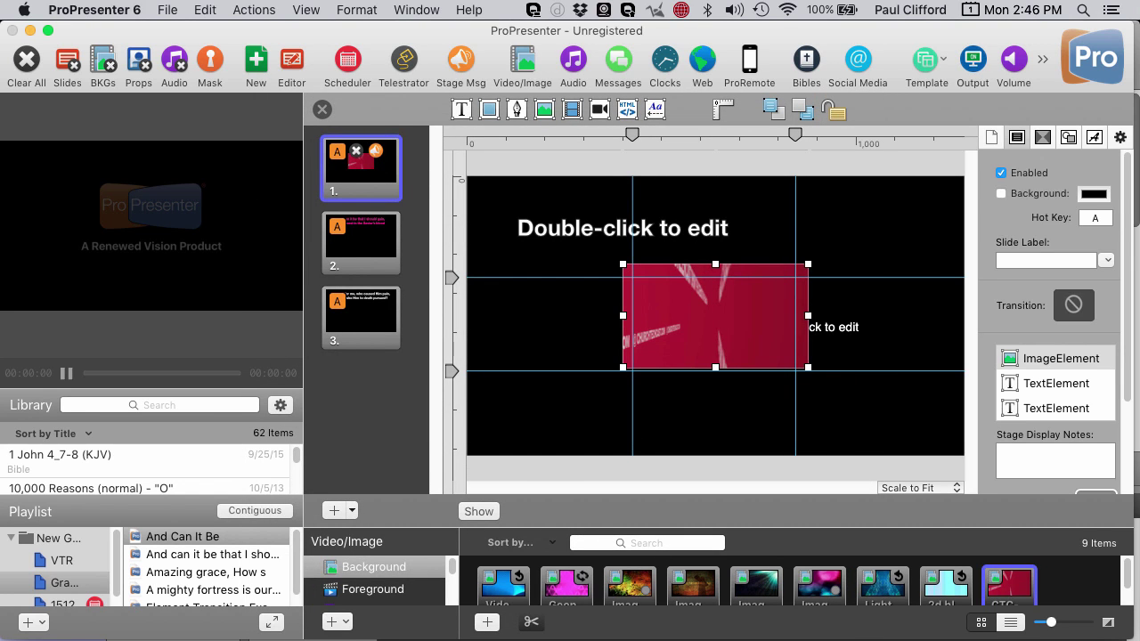
left_click_drag(622, 263, 470, 169)
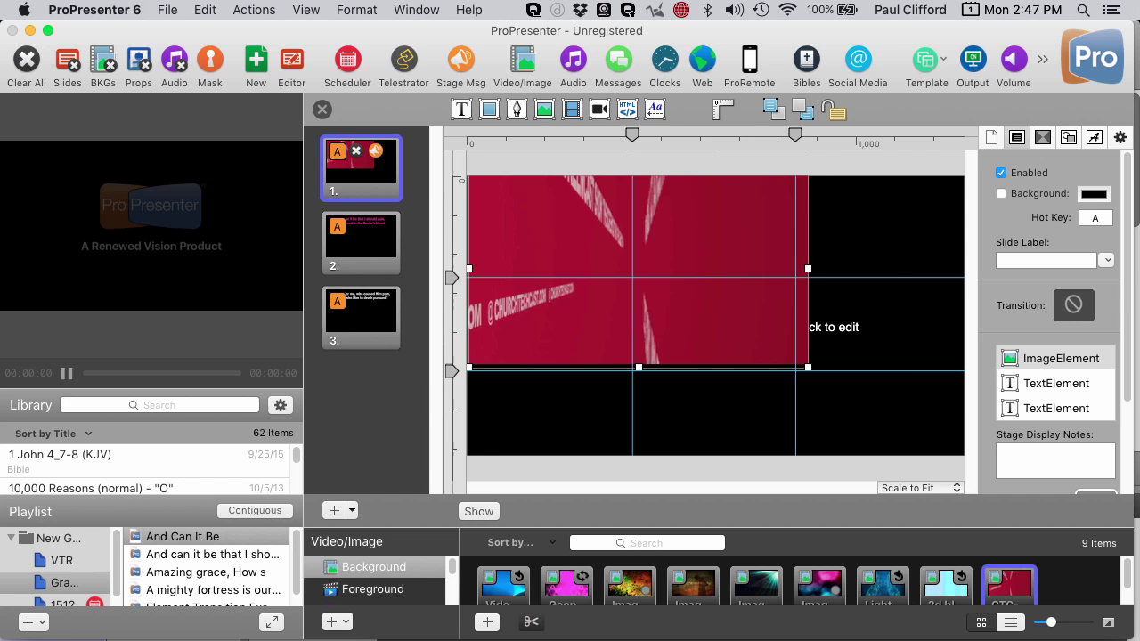
left_click_drag(807, 367, 962, 455)
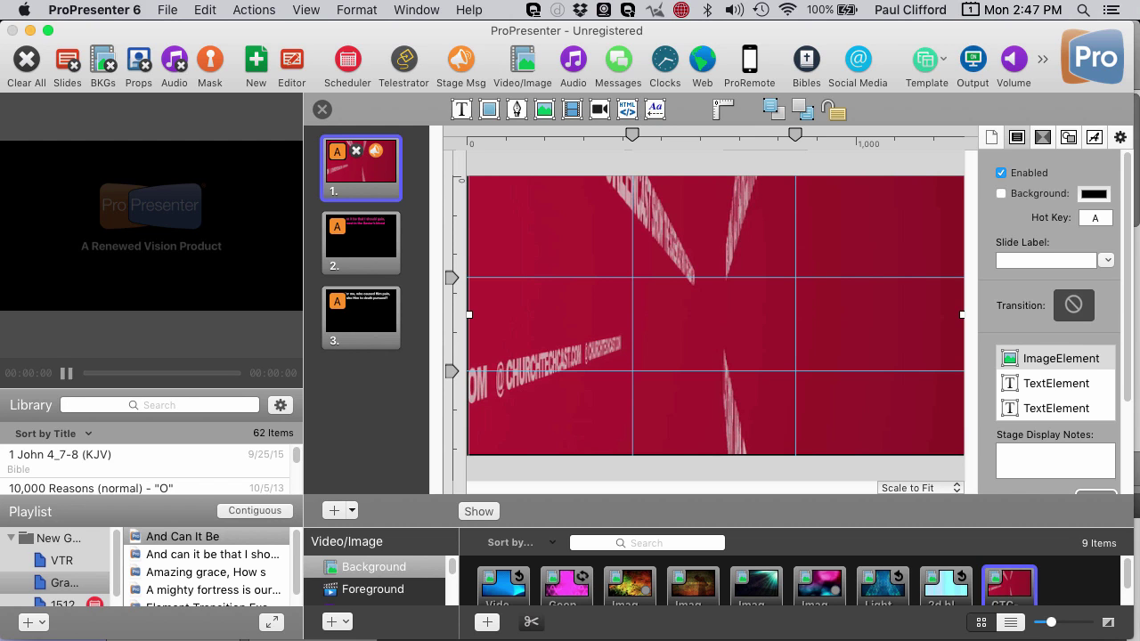
Send the edited slide live, then delete its ImageElement via the slide inspector's element list.
left_click(479, 511)
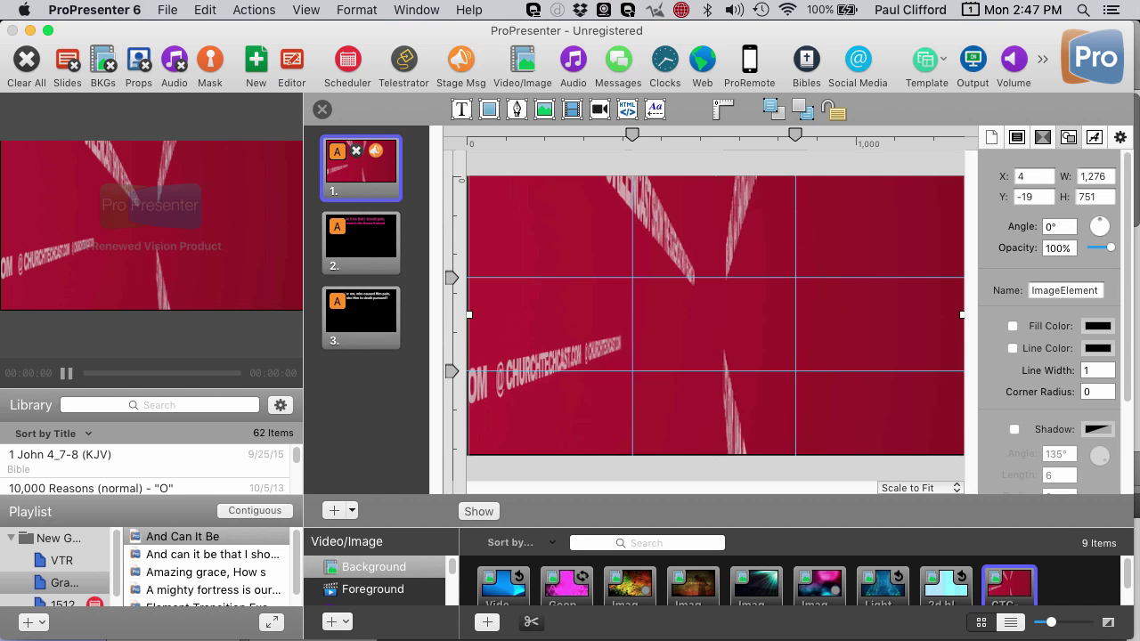
left_click(1067, 136)
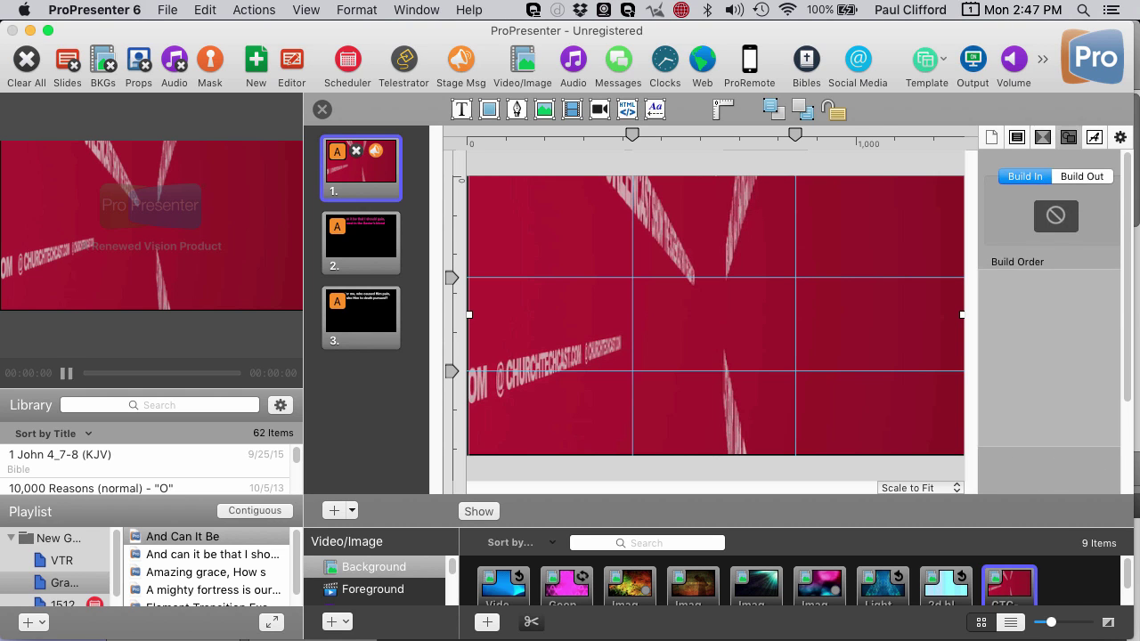
left_click(1093, 137)
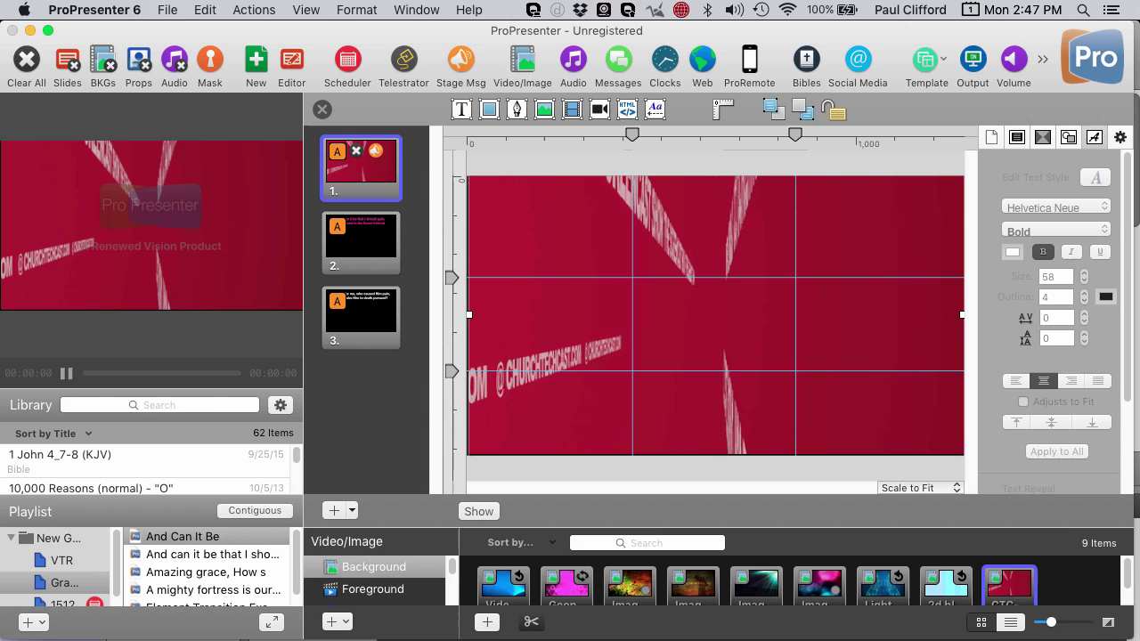
left_click(1015, 137)
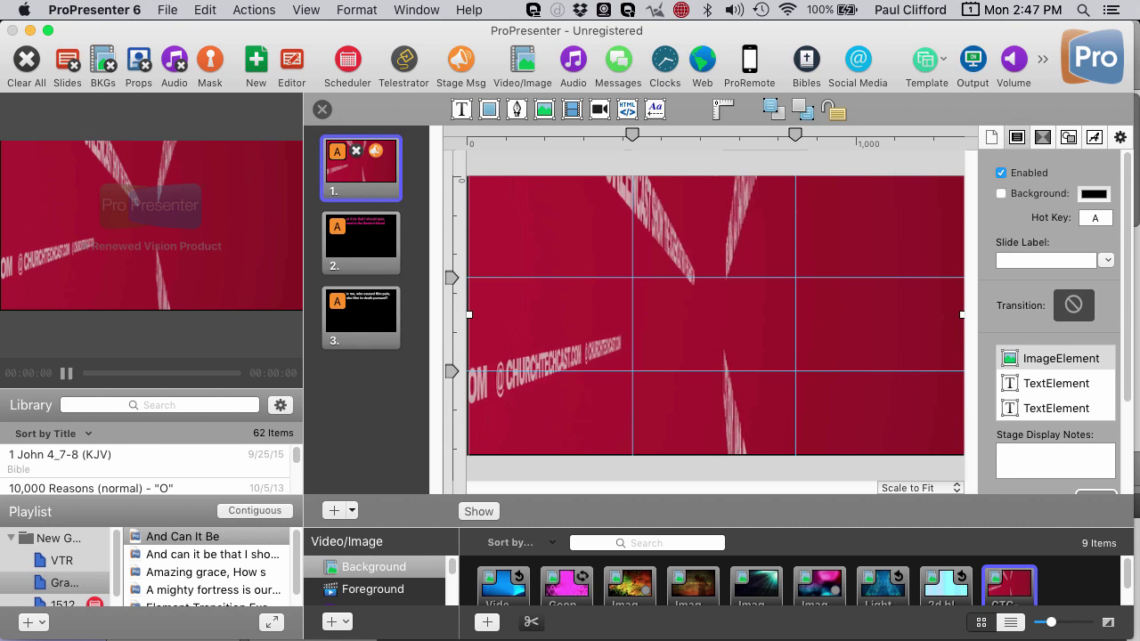
left_click(1055, 358)
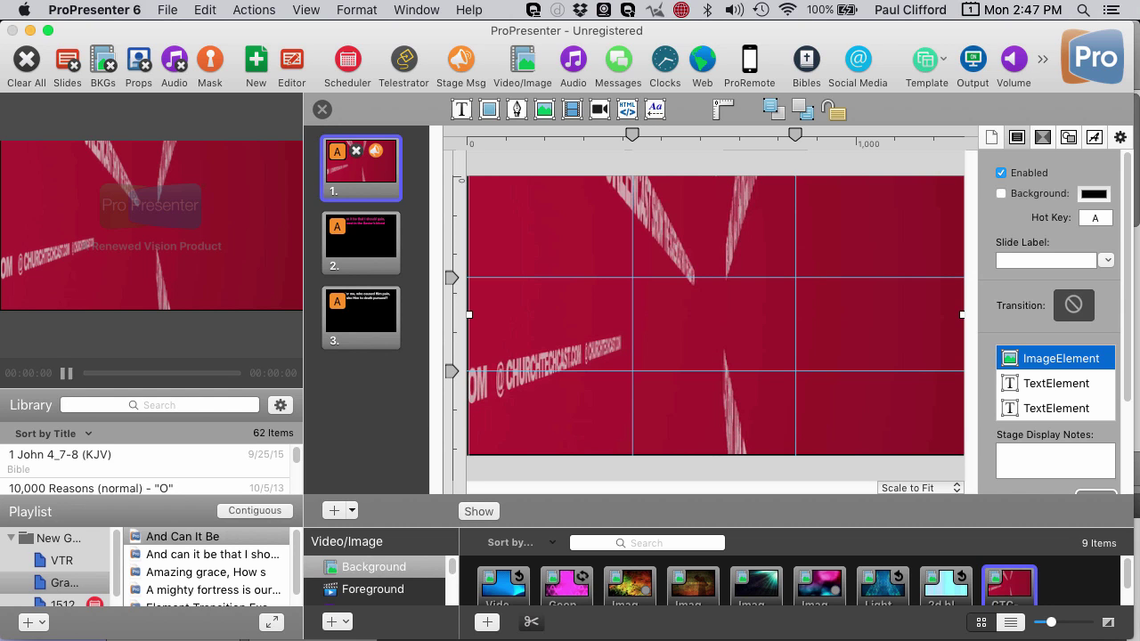
key("BackSpace")
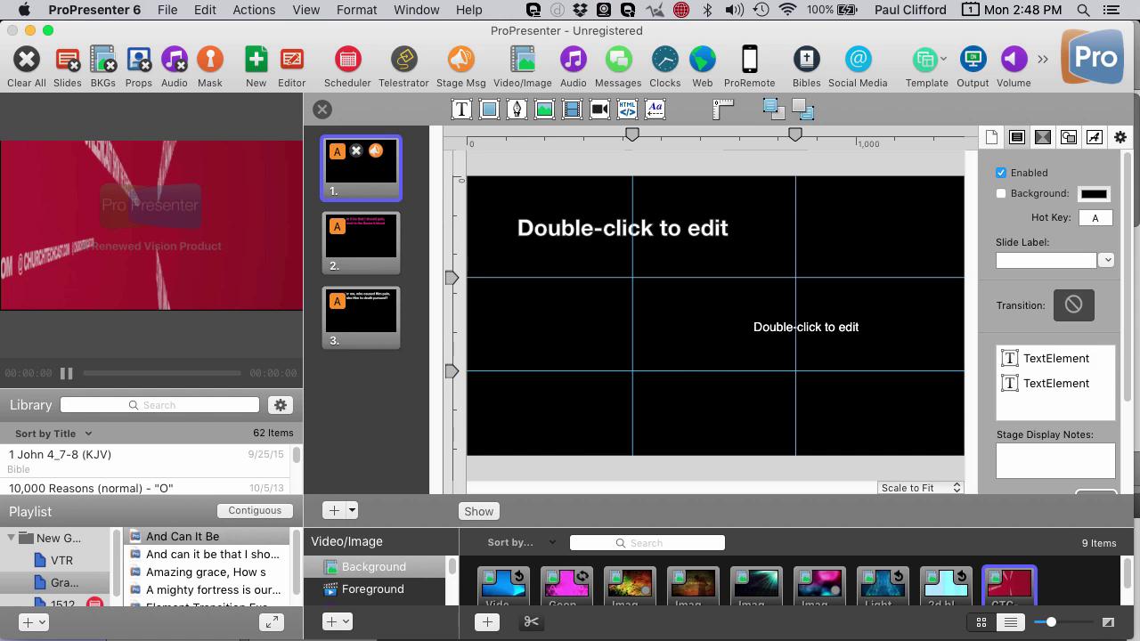
Clear the red background from the live output with the F1 Clear All shortcut.
key("F1")
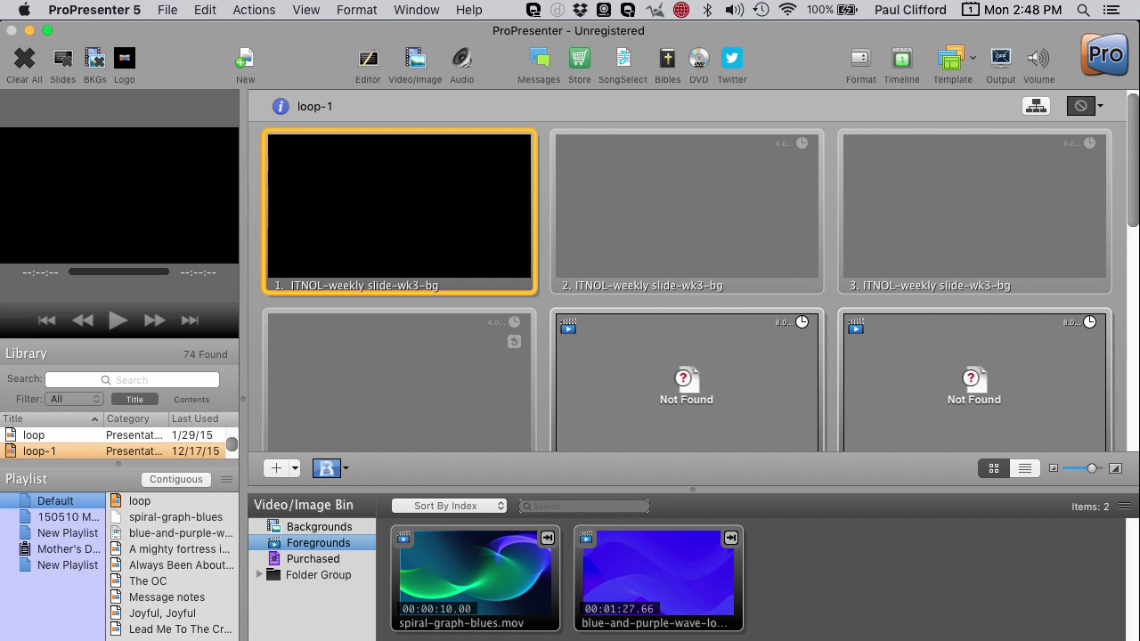
Open loop-1's slide 1 for editing, browse Documents and Downloads for media, then cancel.
right_click(397, 222)
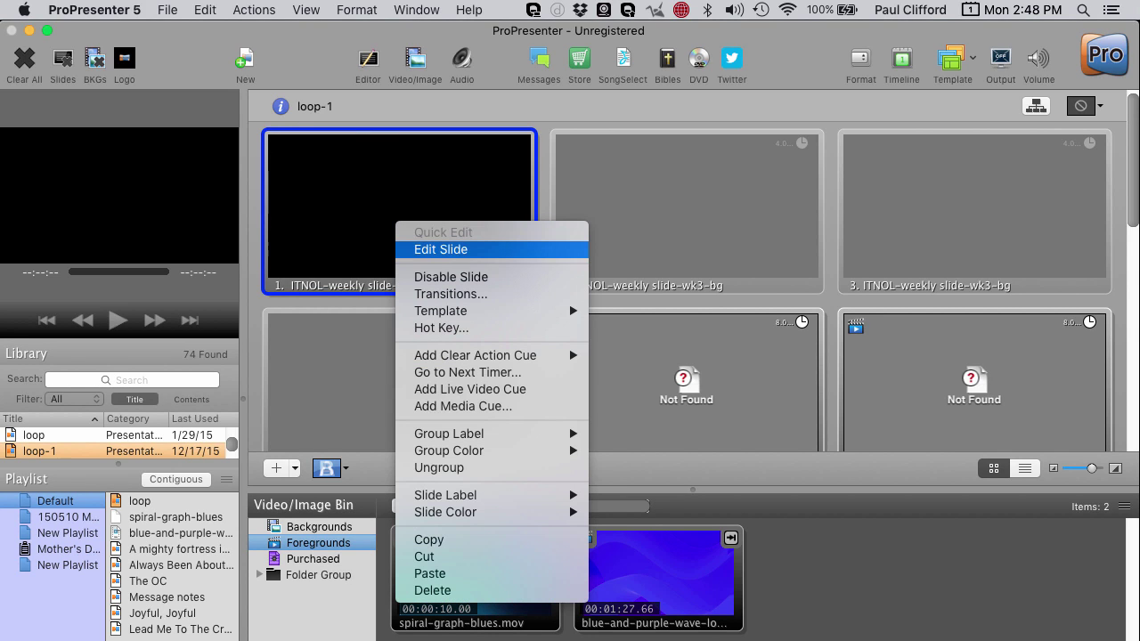
key("Return")
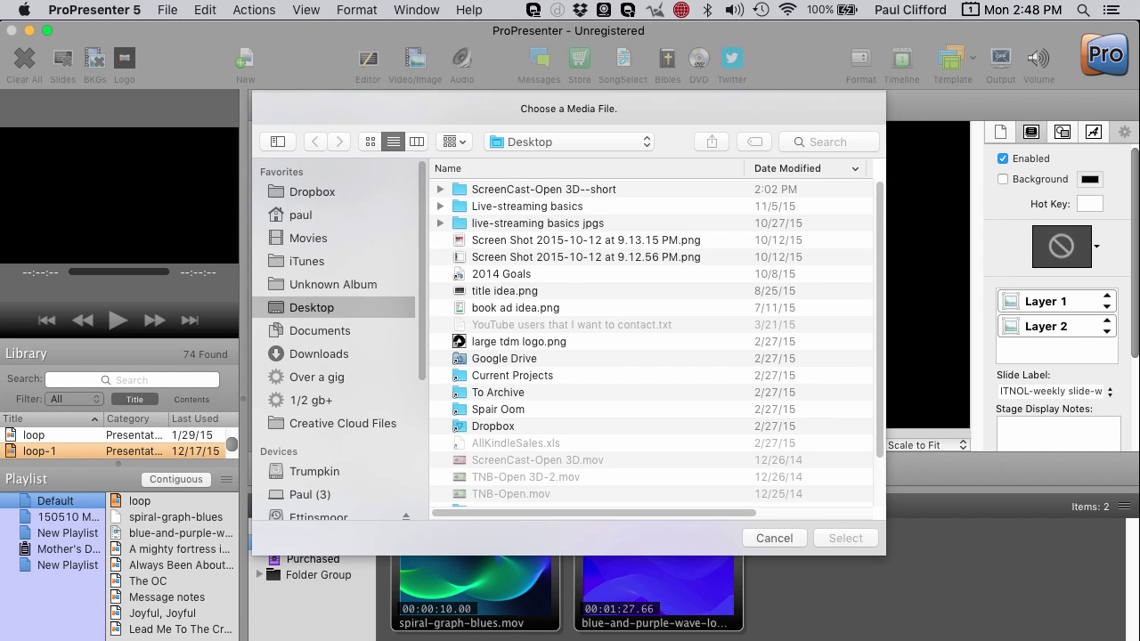
left_click(319, 330)
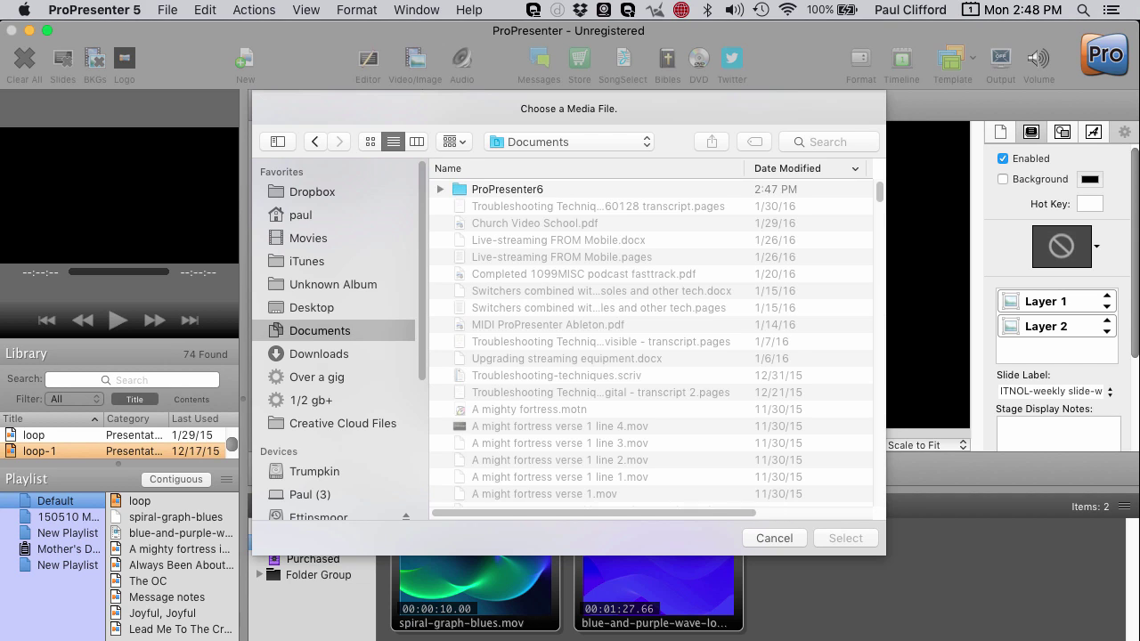
left_click(319, 354)
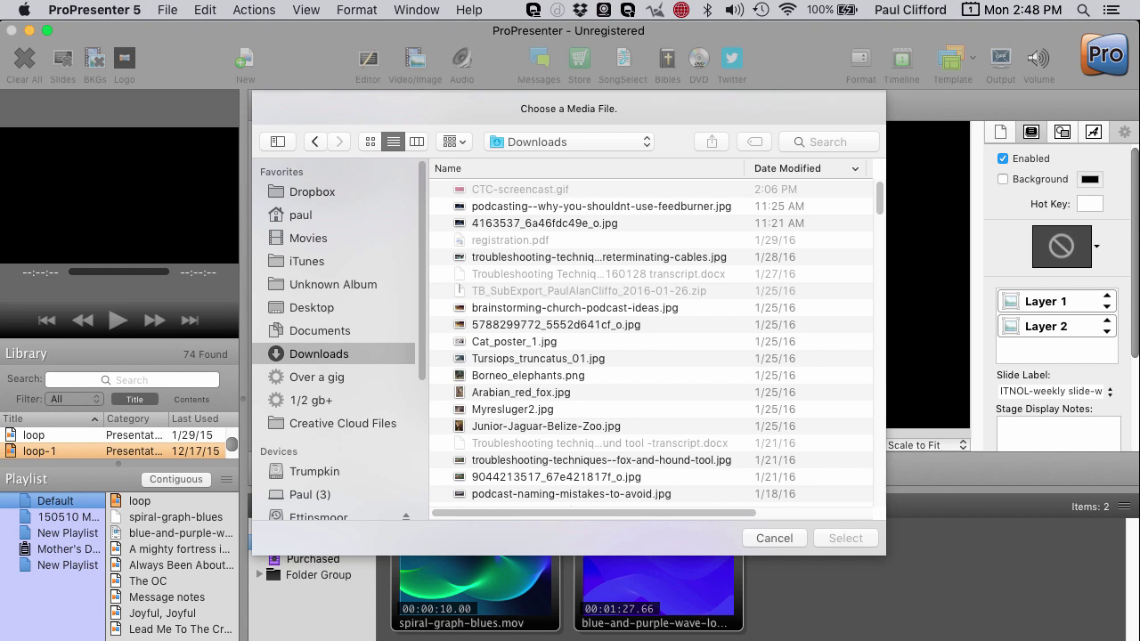
key("Escape")
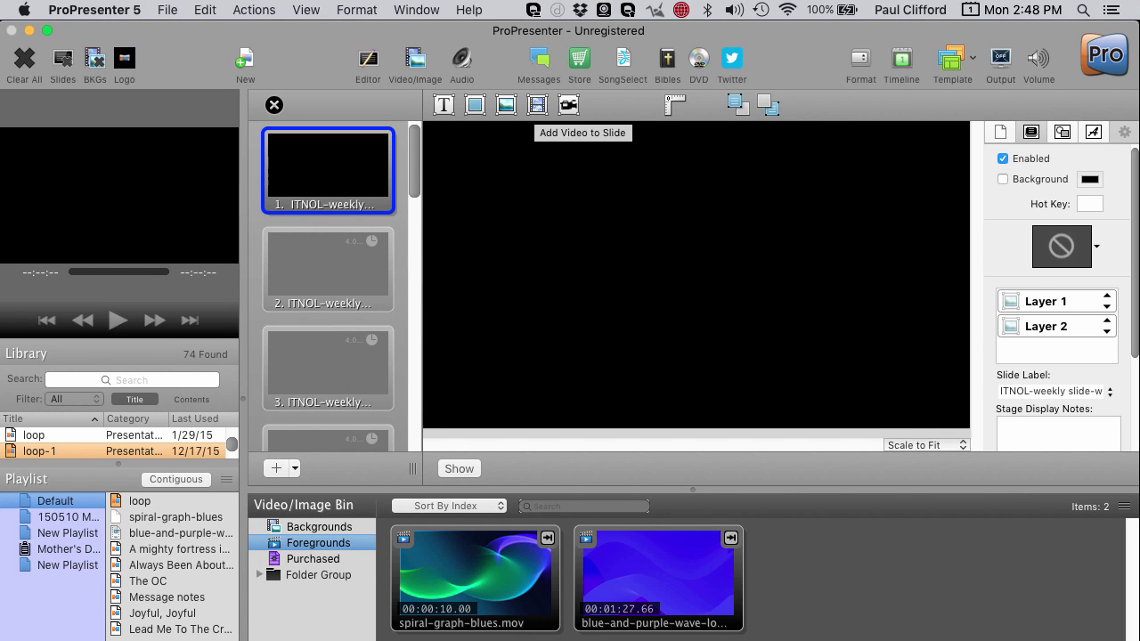
Insert CTC-screencast.gif from Downloads as a video element and position it to cover the slide.
left_click(537, 104)
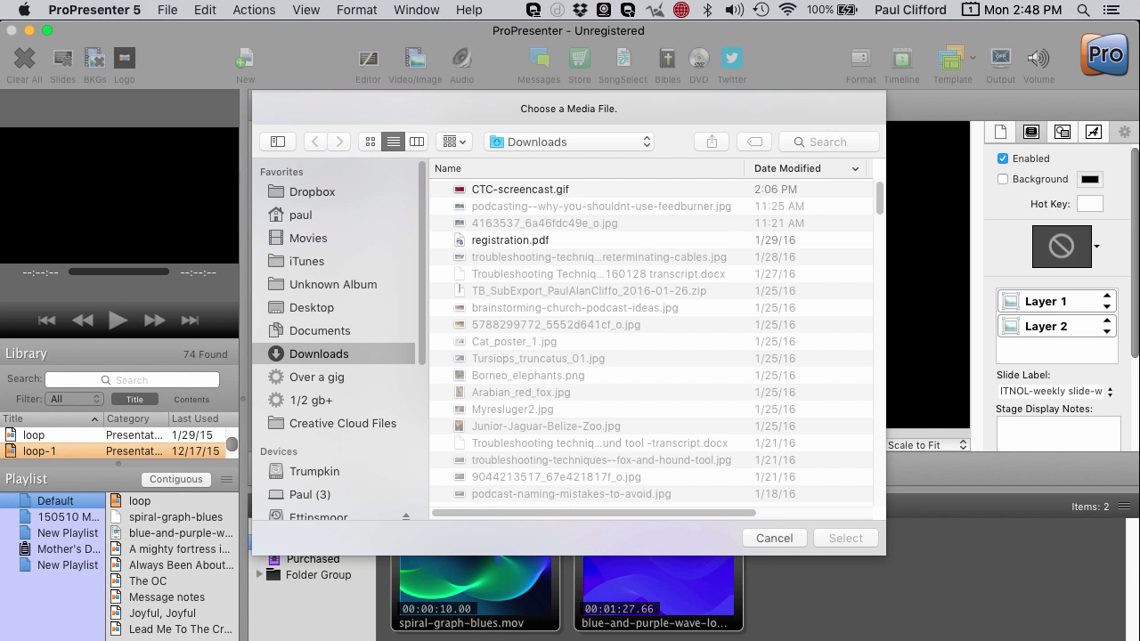
left_click(522, 189)
key("Return")
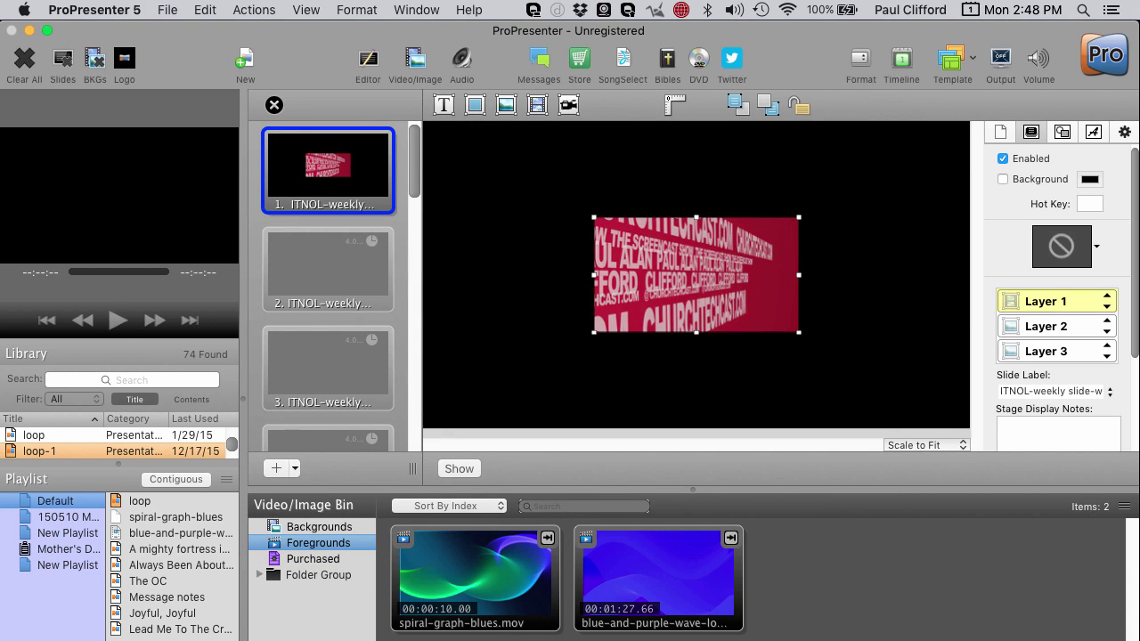
left_click_drag(697, 274, 524, 178)
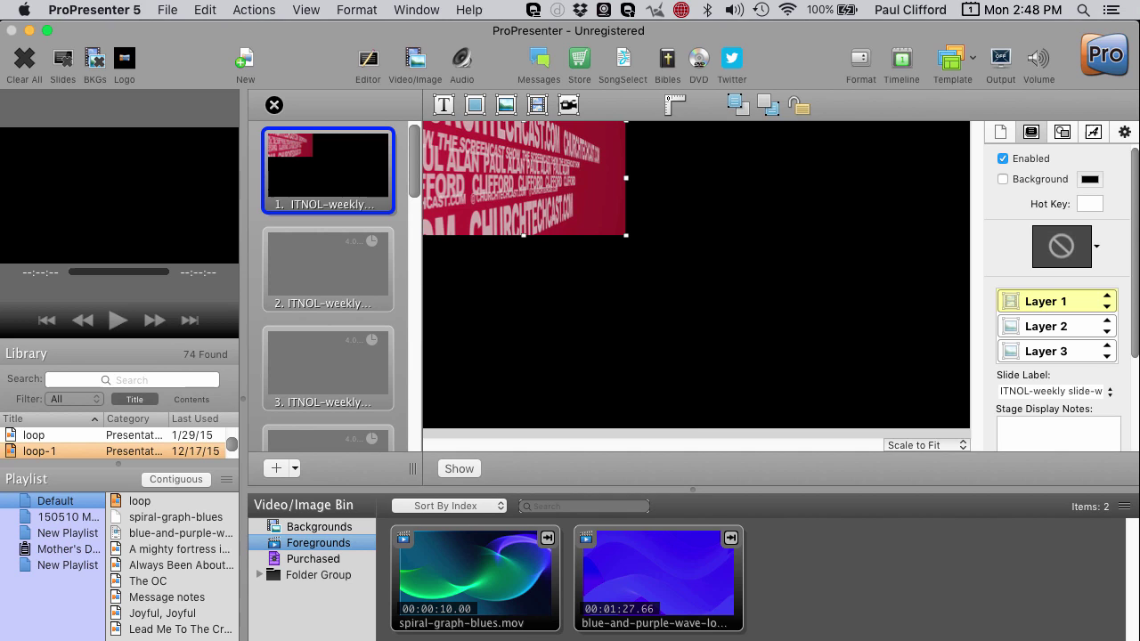
left_click(1046, 326)
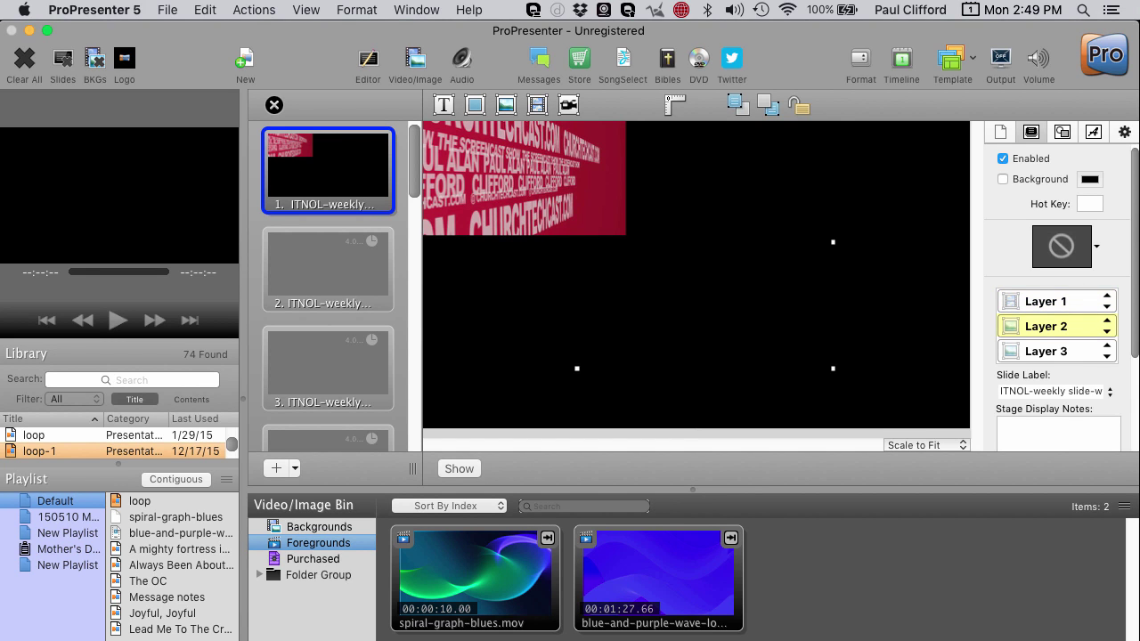
left_click(1046, 301)
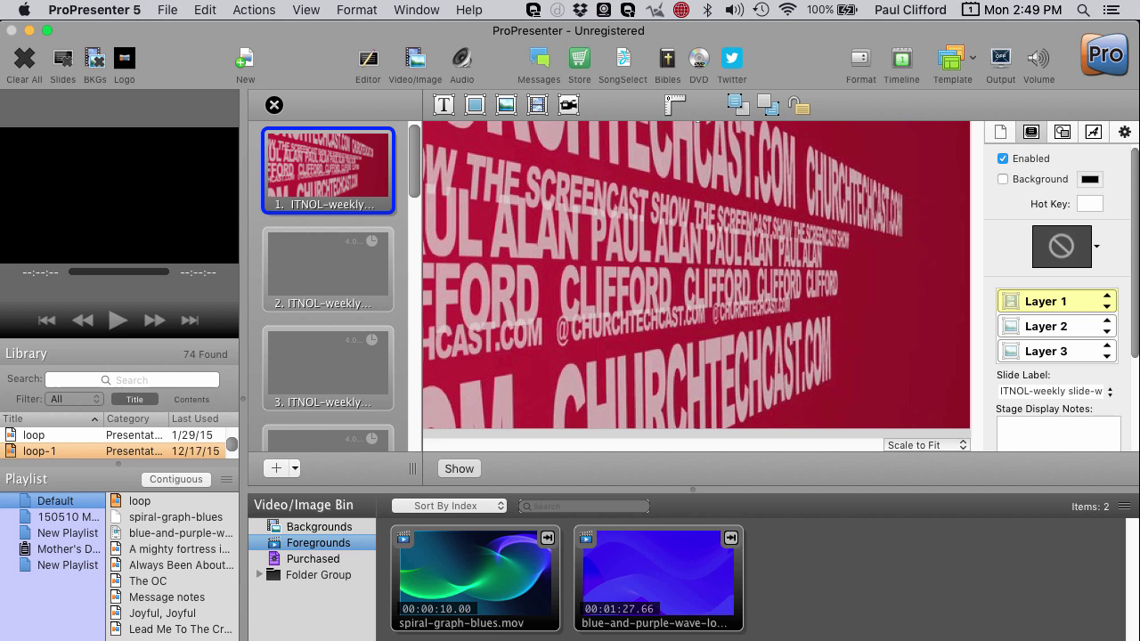
Send slide 1 live and show the GIF's media settings in the gear inspector.
key("space")
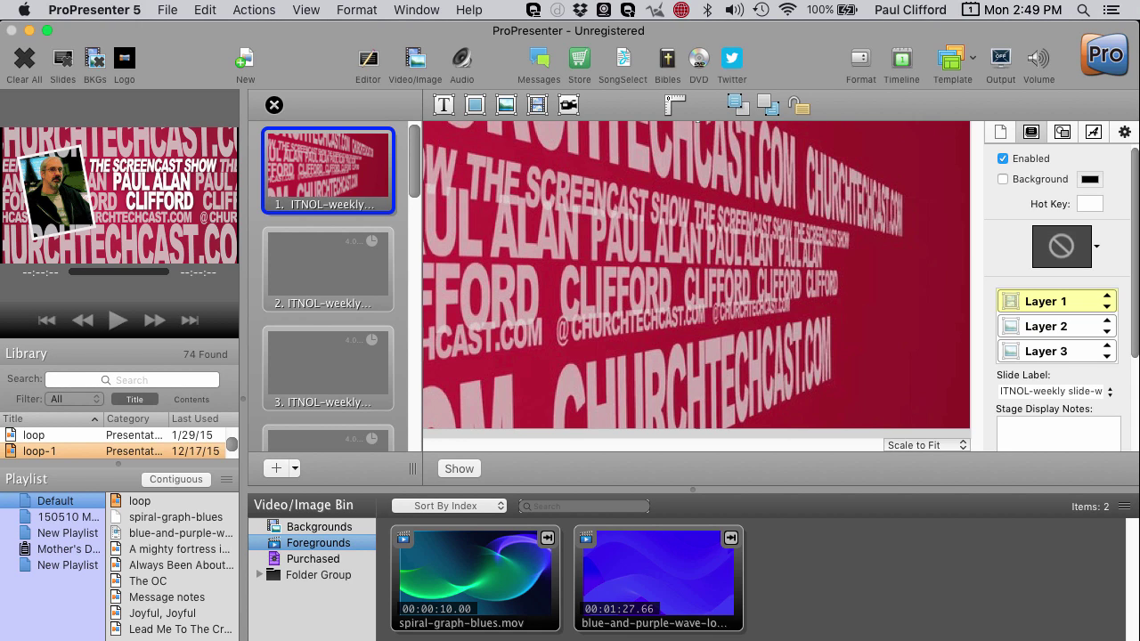
left_click(1124, 132)
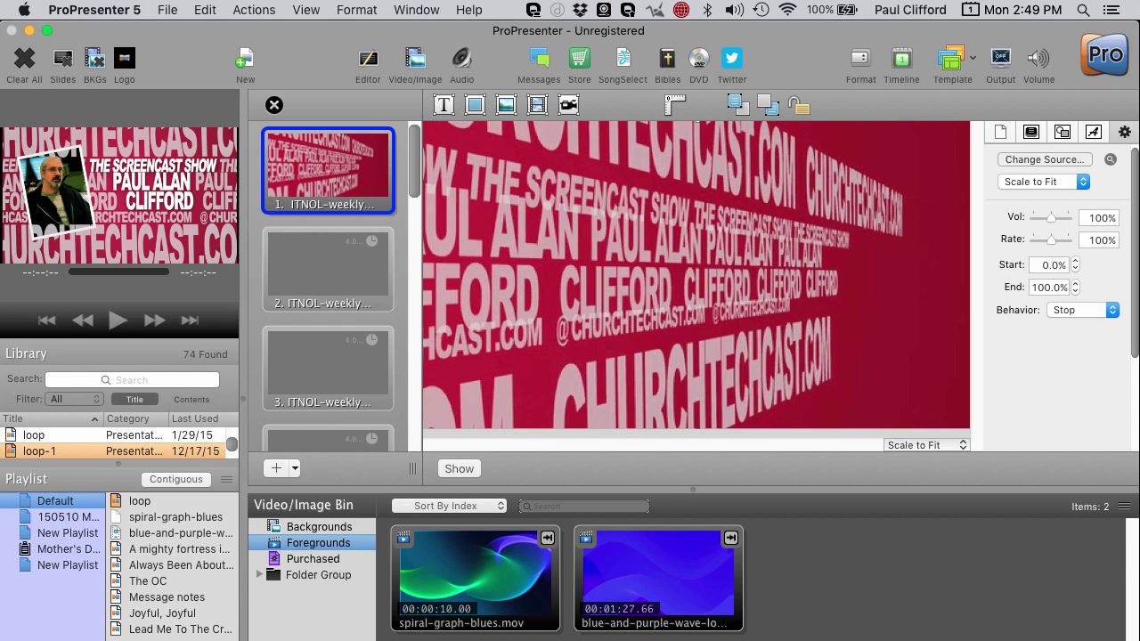
Set the GIF's Behavior to Loop and retrigger slide 1 on the live output.
left_click(1082, 310)
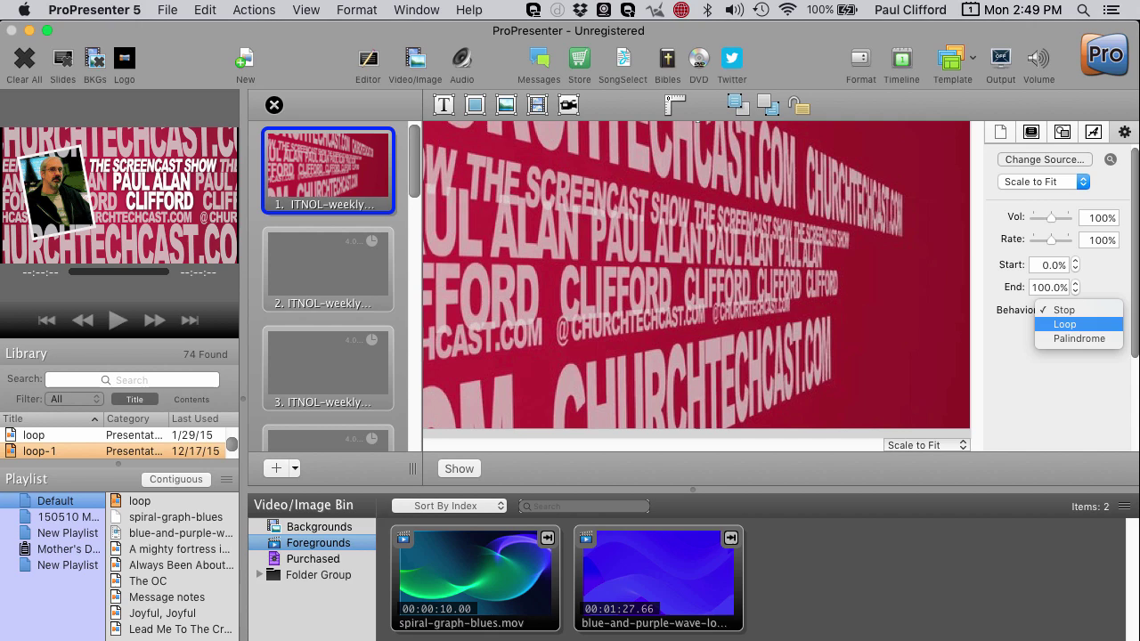
left_click(1065, 324)
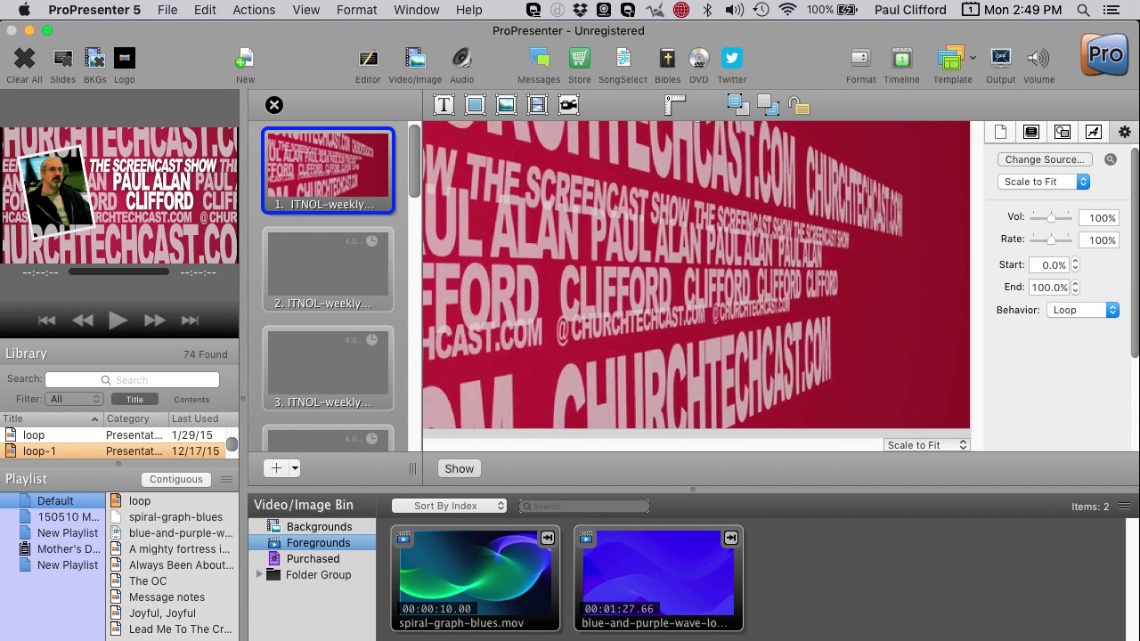
left_click(459, 468)
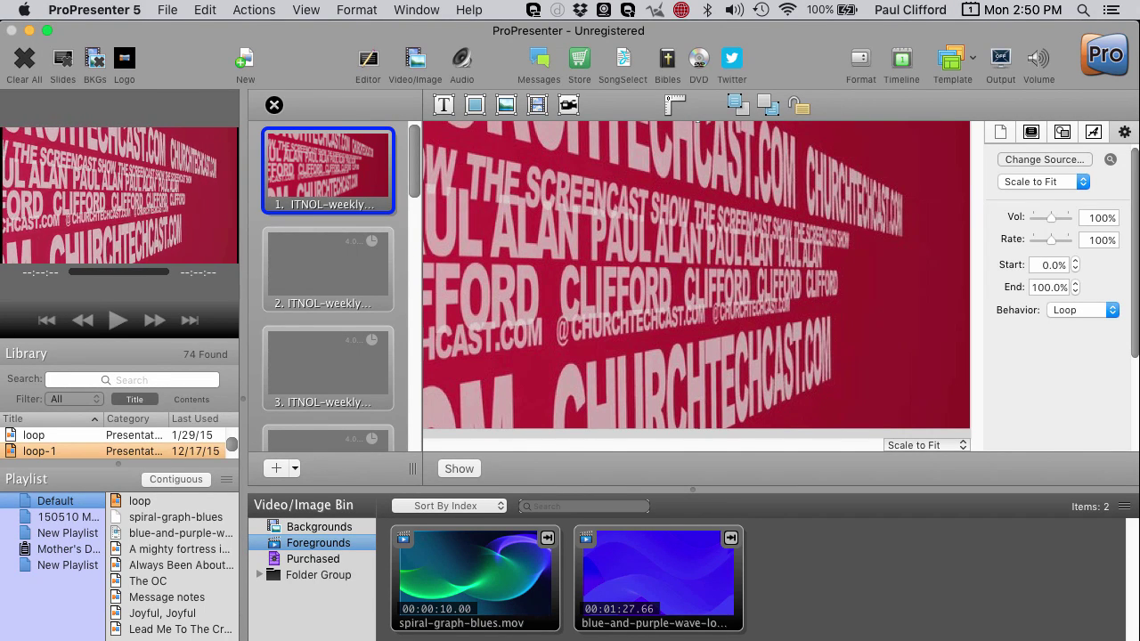
Change the GIF's Behavior from Loop to Palindrome.
left_click(1082, 310)
left_click(1079, 324)
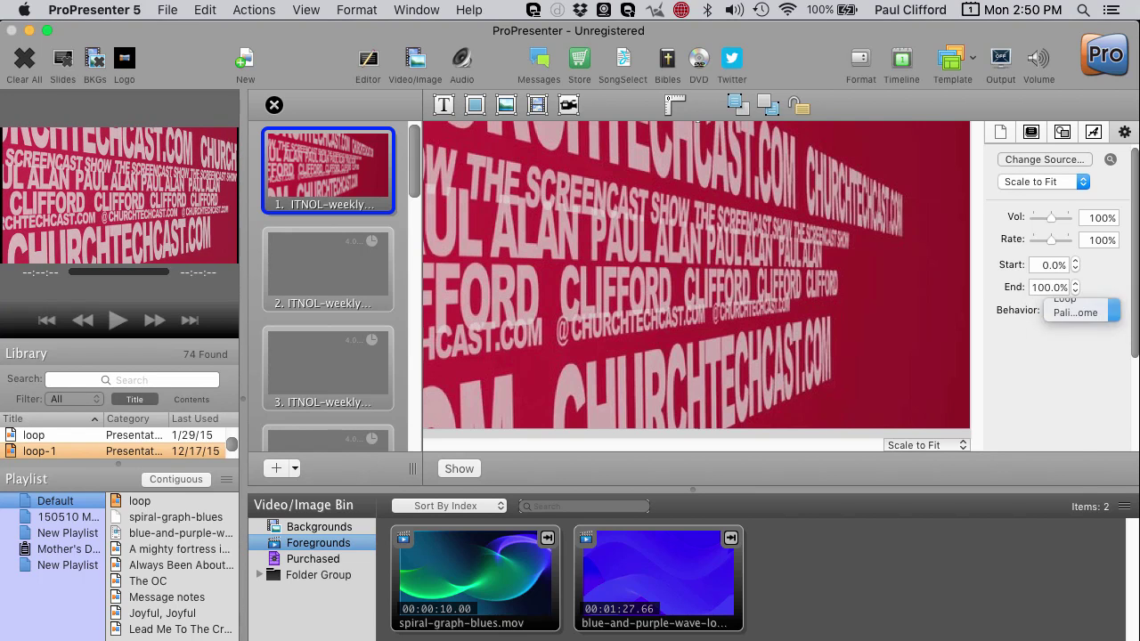